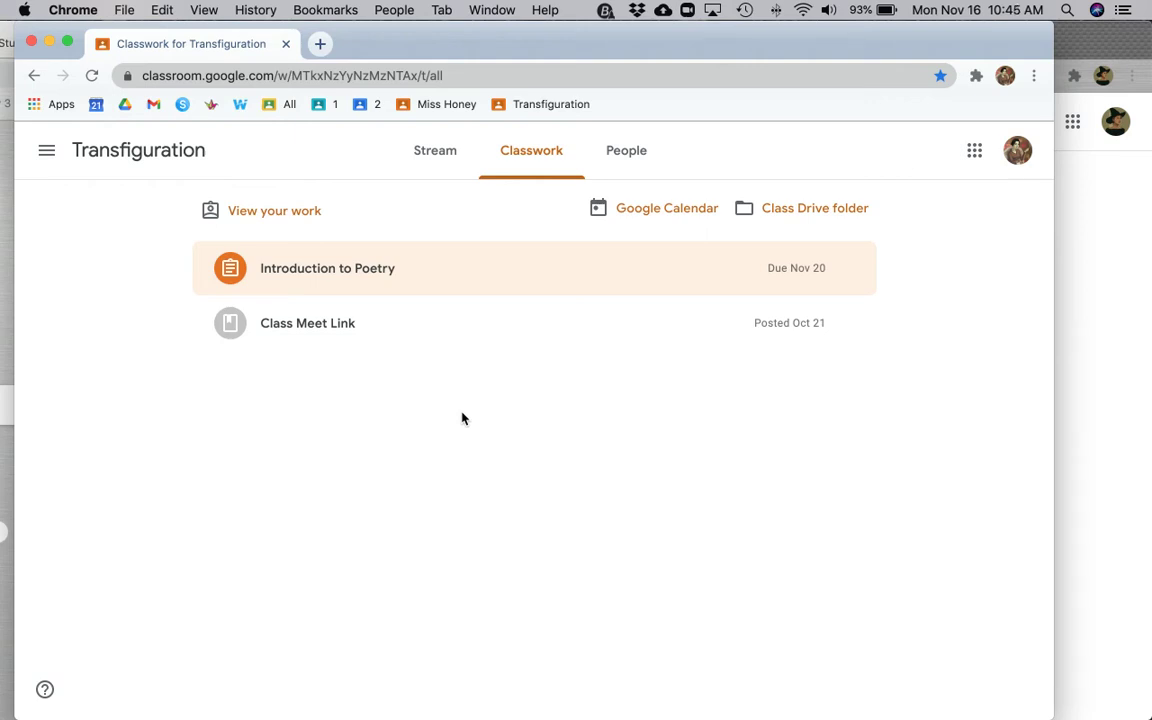
- Open the 'Totally like whatever, you know?' poem PDF from Introduction to Poetry in DocHub
{"action": "left_click", "coordinate": [334, 283]}
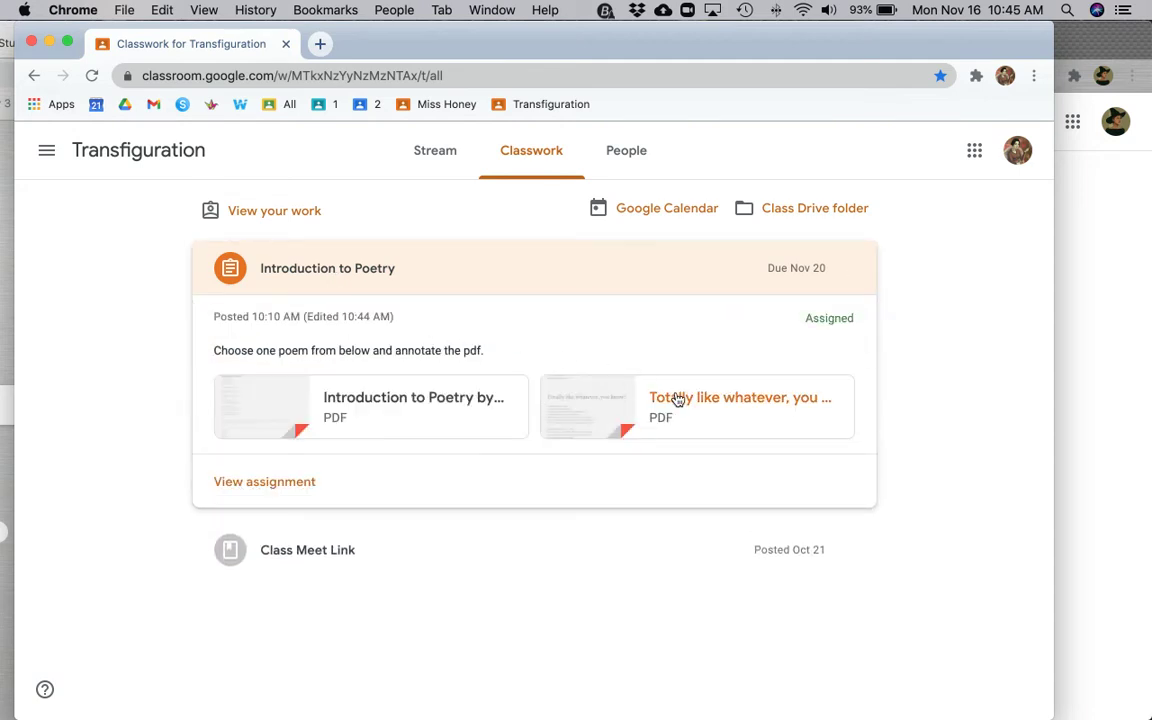
{"action": "left_click", "coordinate": [678, 399]}
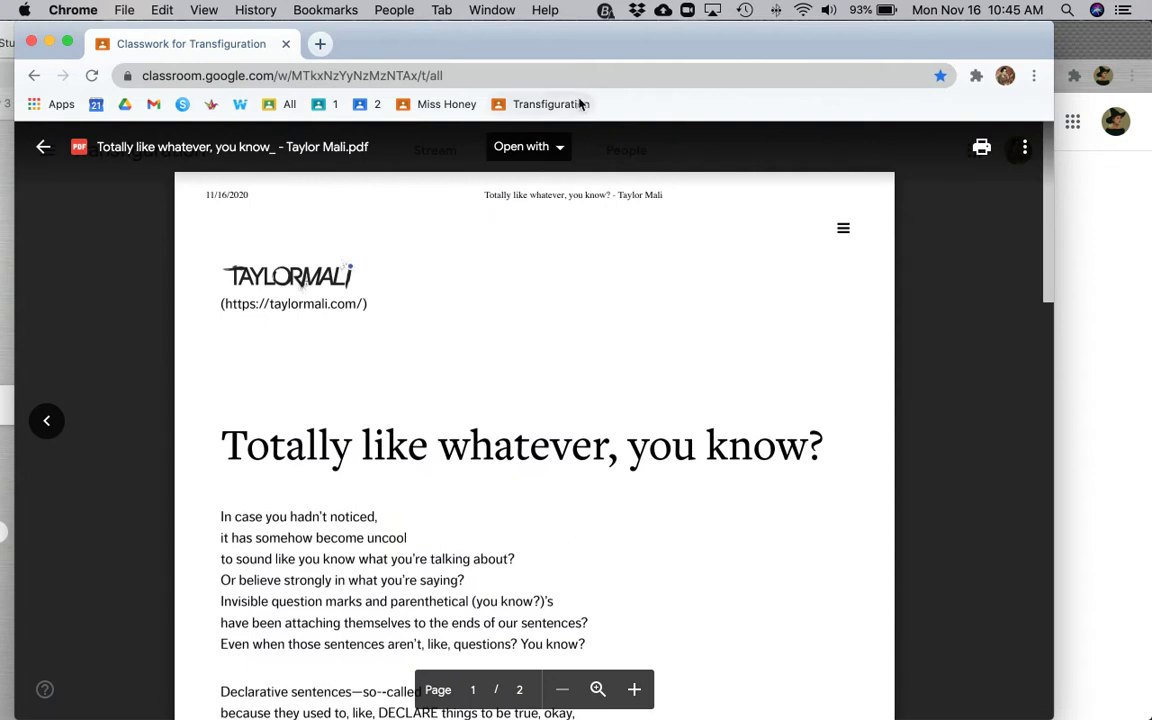
{"action": "left_click", "coordinate": [565, 150]}
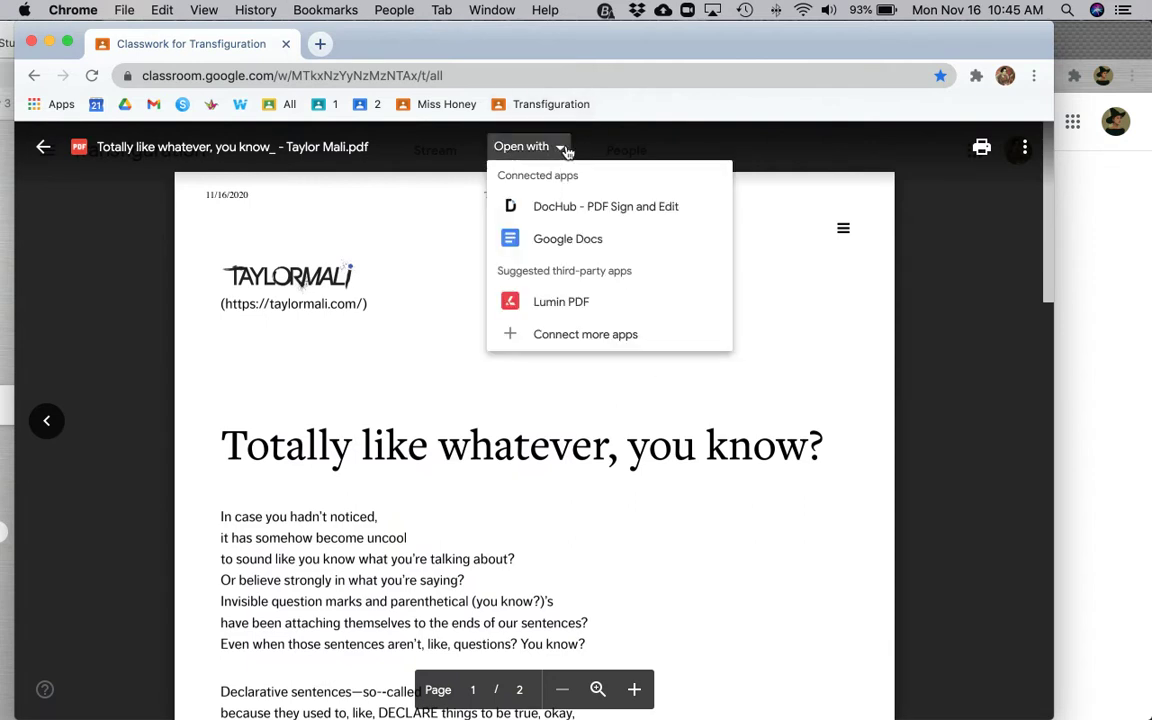
{"action": "left_click", "coordinate": [555, 210]}
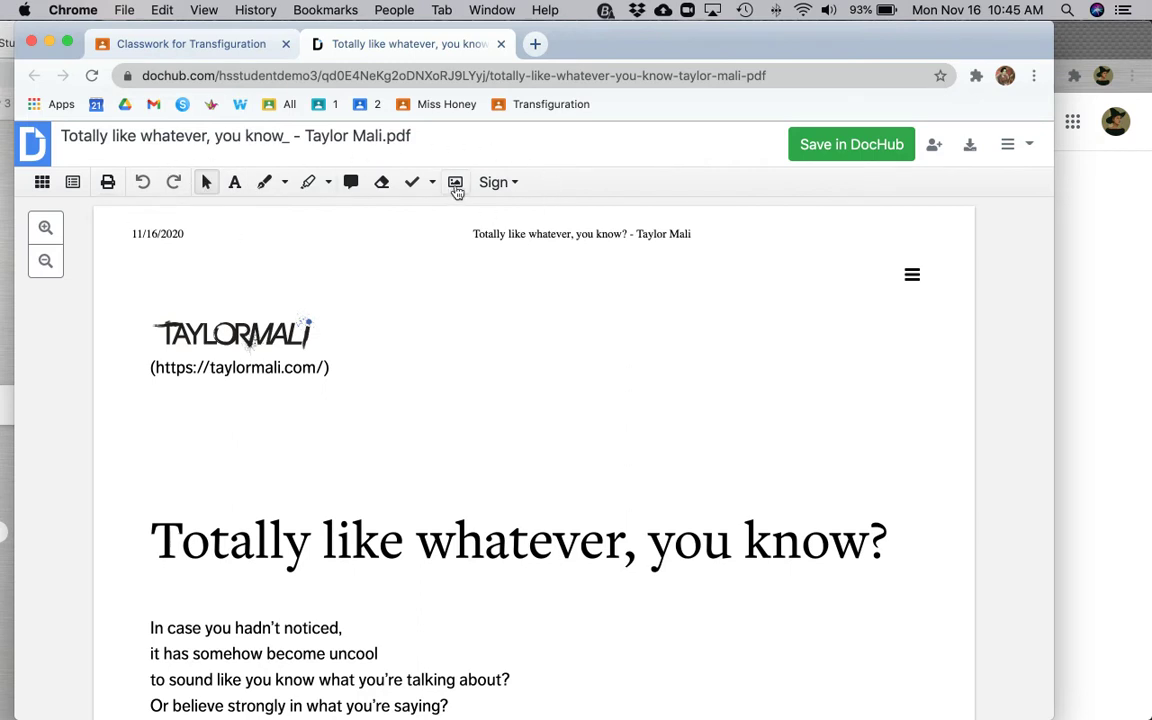
- Add a 'Hello!' text box to the right of the website address on the poem page
{"action": "left_click", "coordinate": [235, 187]}
{"action": "left_click", "coordinate": [587, 354]}
{"action": "left_click_drag", "start_coordinate": [587, 354], "coordinate": [856, 434]}
{"action": "type", "text": "Hello!"}
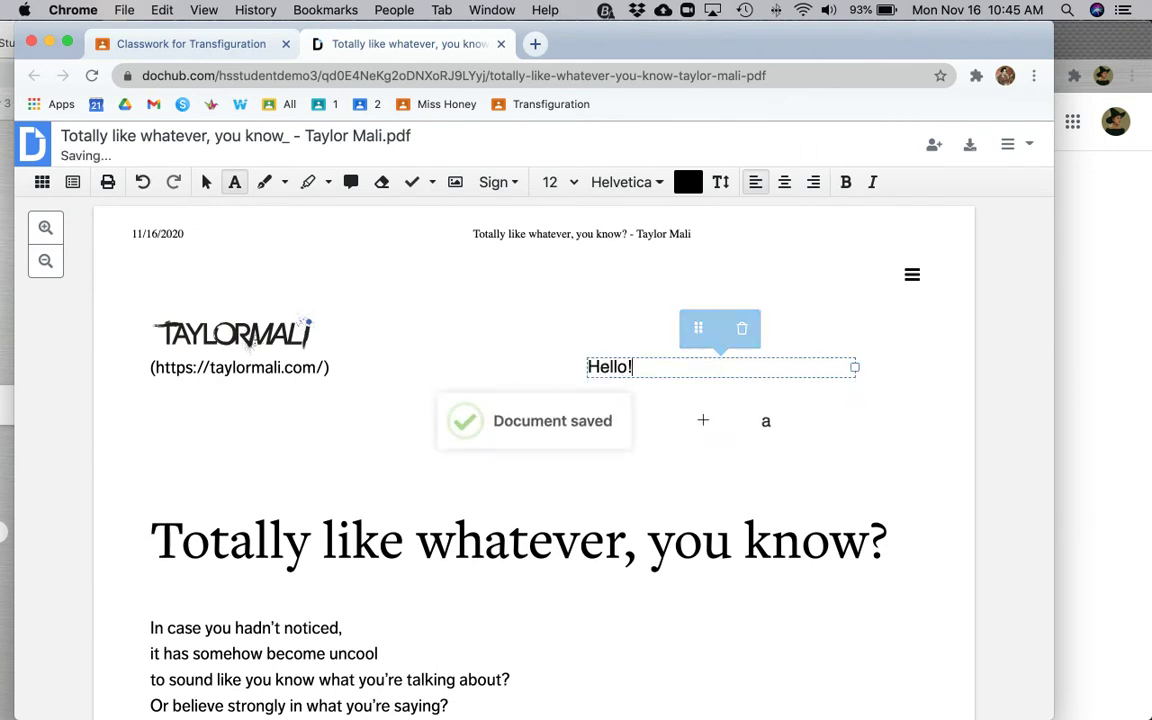
{"action": "left_click", "coordinate": [472, 322]}
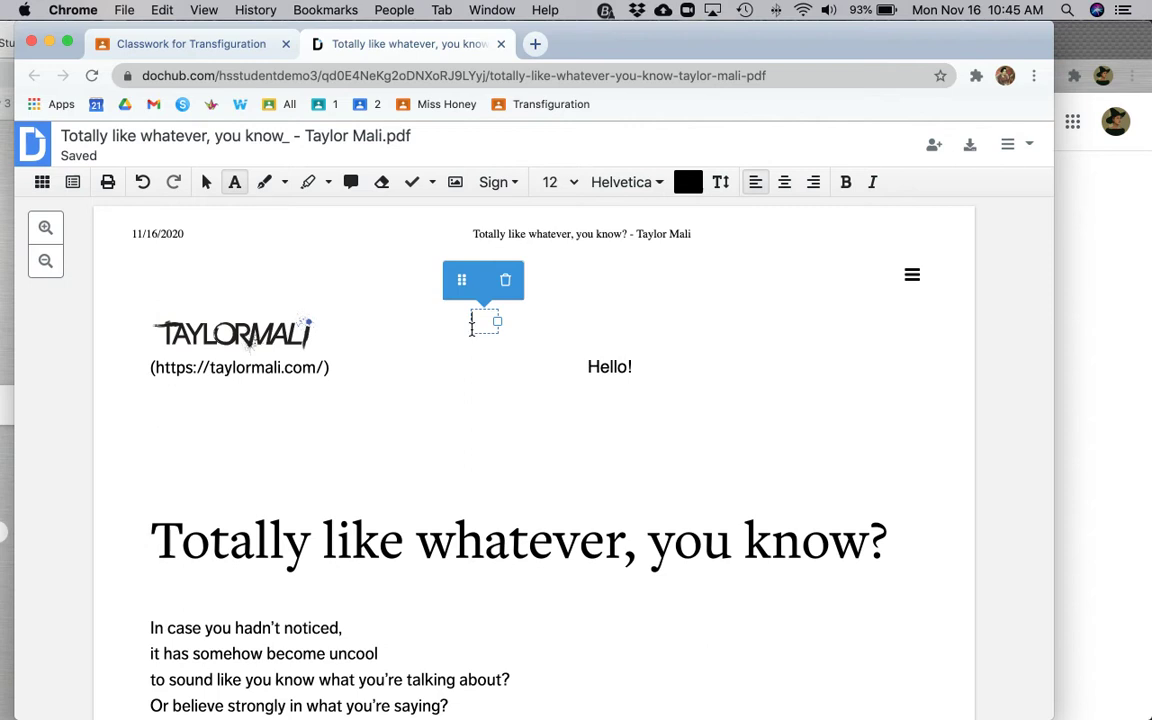
- Draw an orange arrow from below 'Hello!' pointing down-left to the first stanza, then select yellow highlighting
{"action": "left_click", "coordinate": [266, 185]}
{"action": "left_click", "coordinate": [284, 184]}
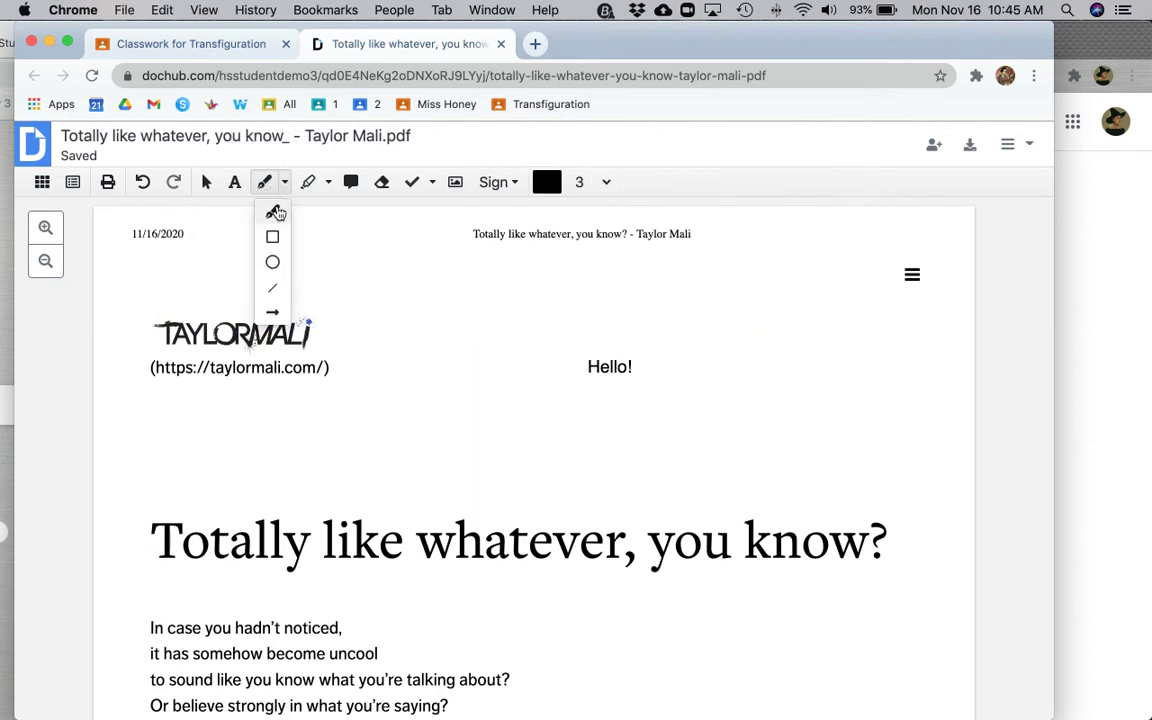
{"action": "left_click", "coordinate": [272, 316]}
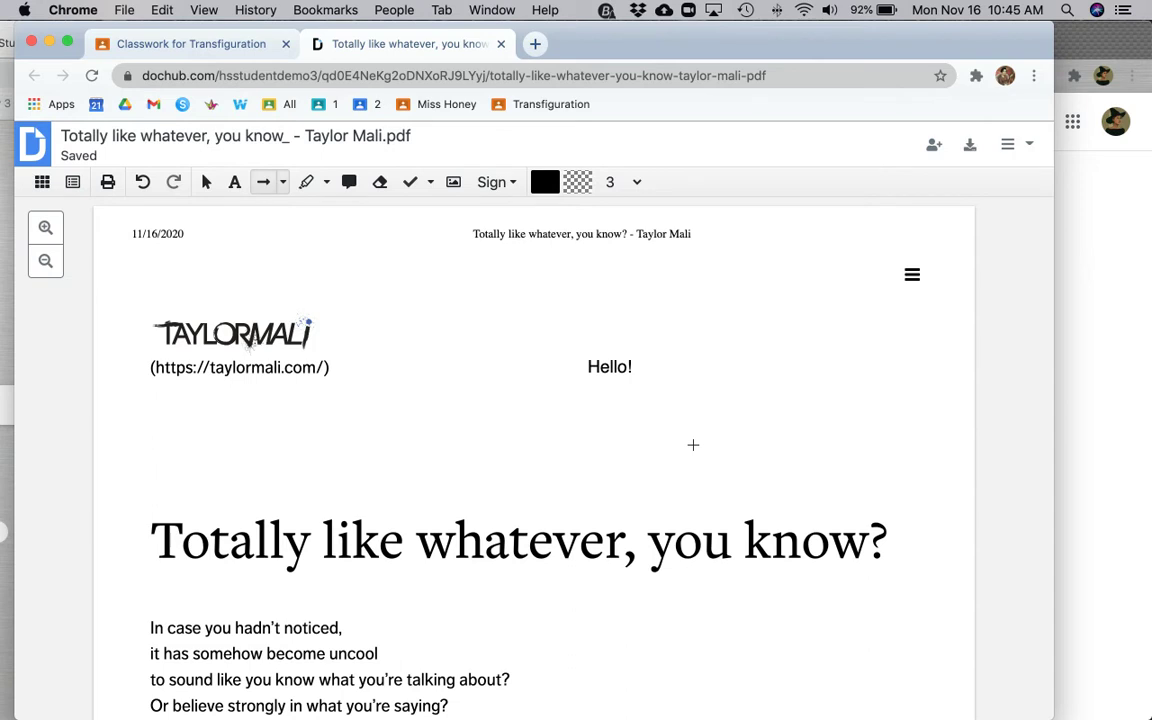
{"action": "mouse_move", "coordinate": [693, 444]}
{"action": "left_mouse_down"}
{"action": "mouse_move", "coordinate": [560, 522]}
{"action": "mouse_move", "coordinate": [451, 621]}
{"action": "left_mouse_up"}
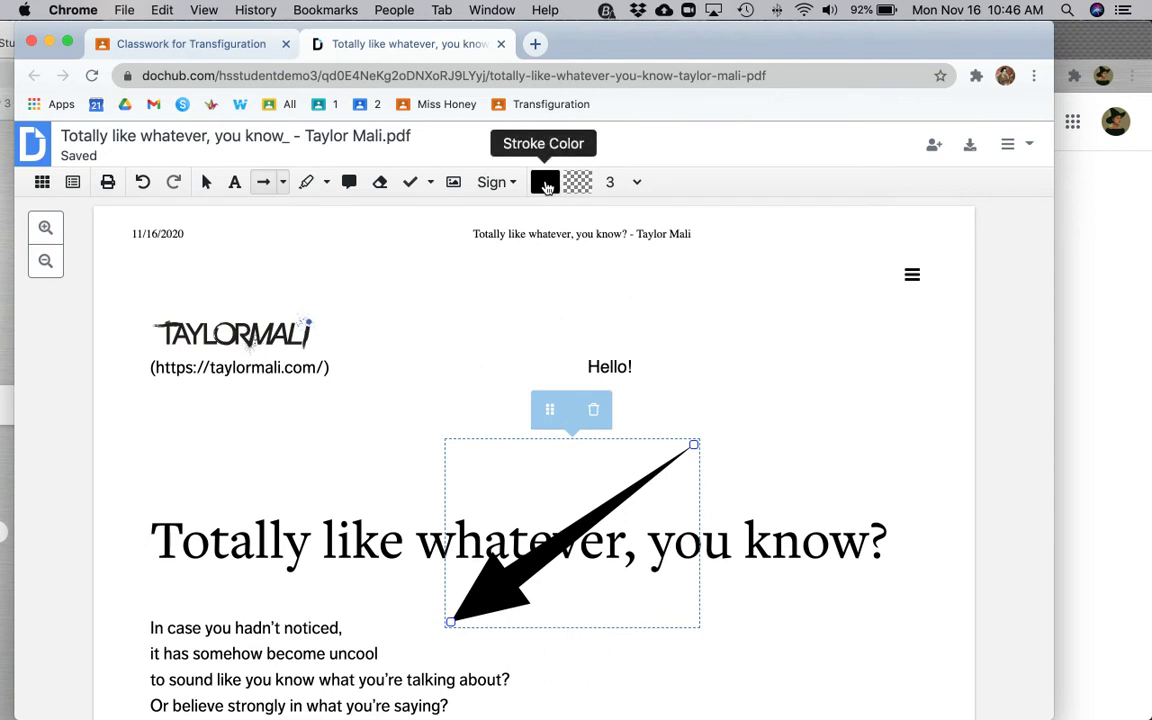
{"action": "left_click", "coordinate": [546, 183]}
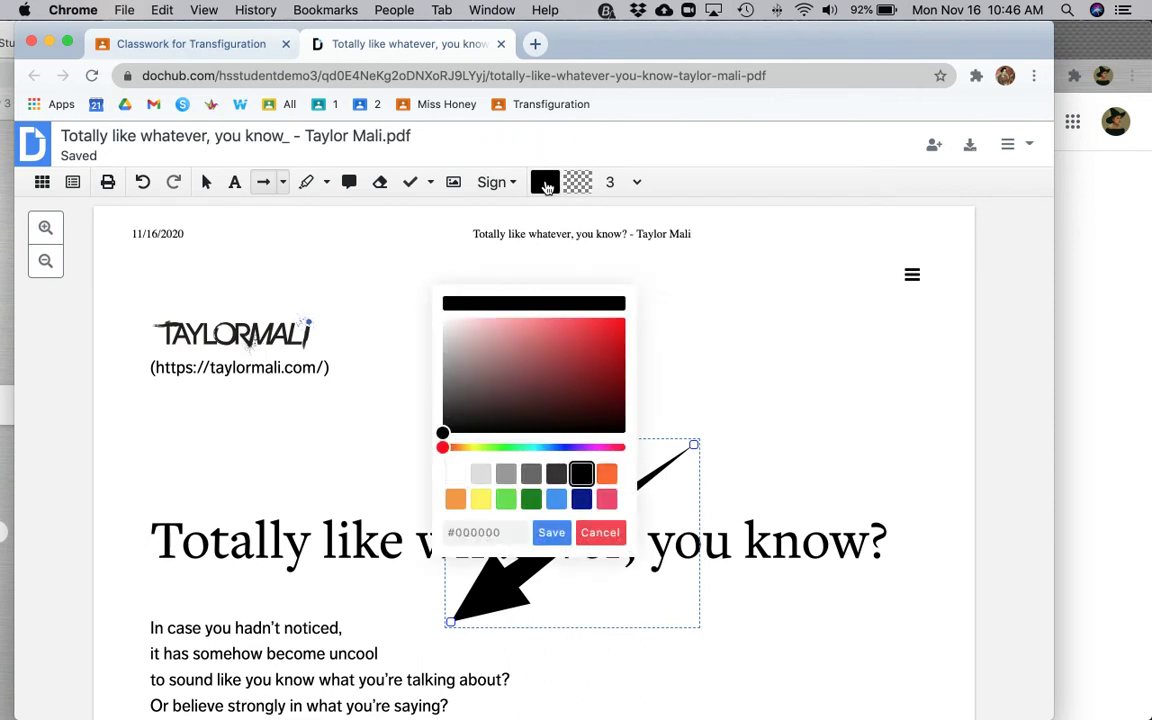
{"action": "left_click", "coordinate": [607, 476]}
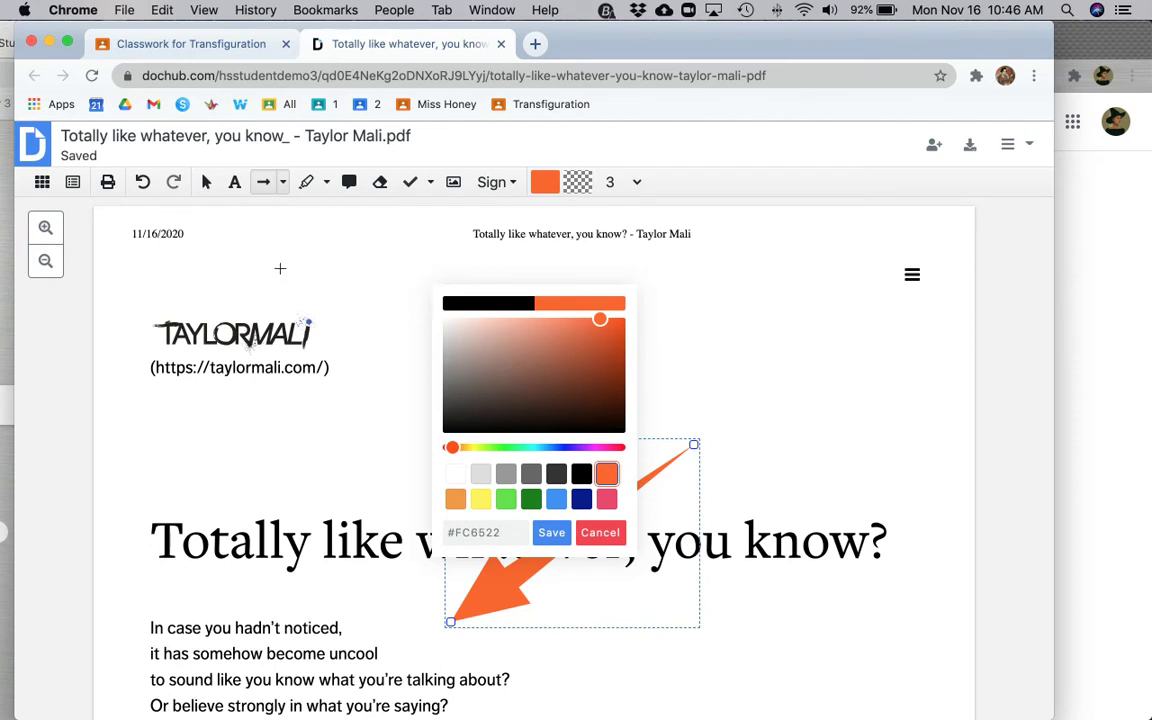
{"action": "left_click", "coordinate": [327, 182]}
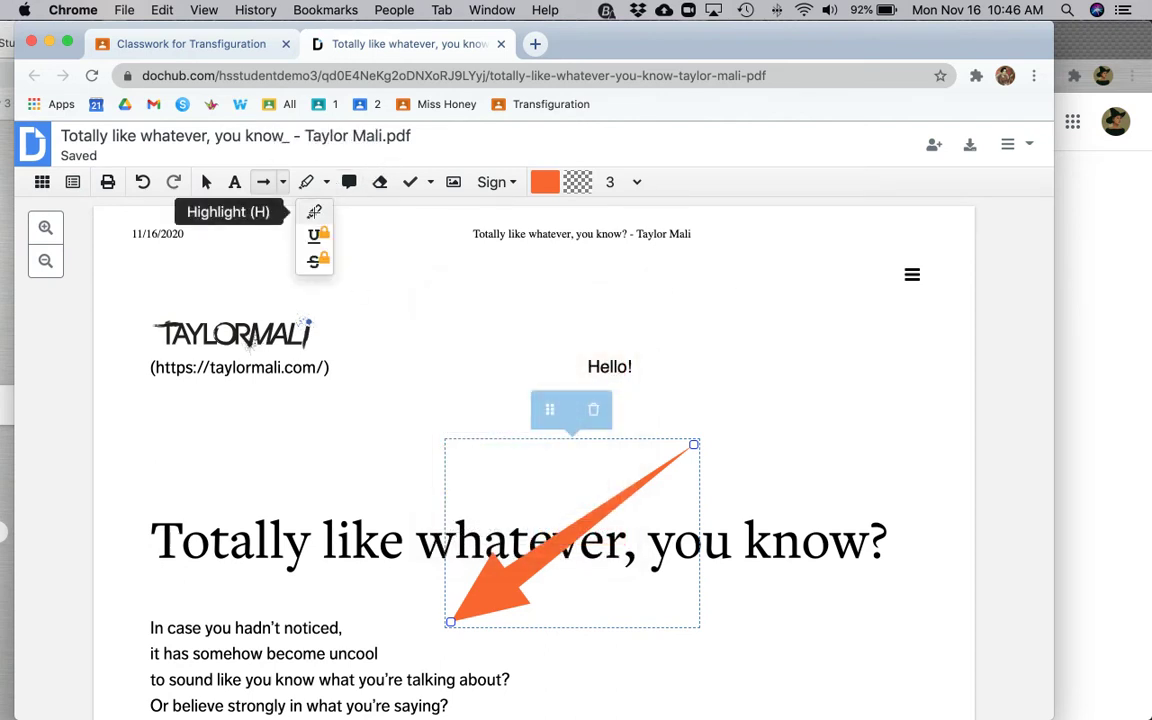
{"action": "left_click", "coordinate": [314, 211]}
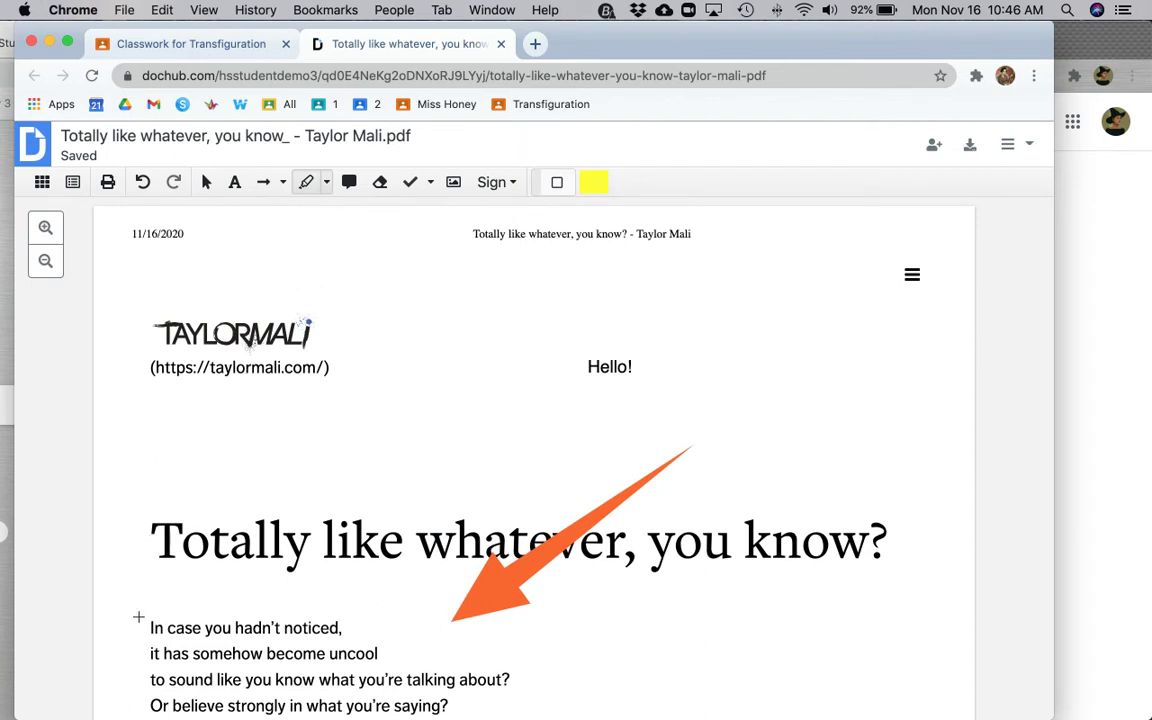
- Cover the poem's whole first stanza with a yellow highlight rectangle
{"action": "scroll", "coordinate": [138, 617], "scroll_direction": "down", "scroll_amount": 5}
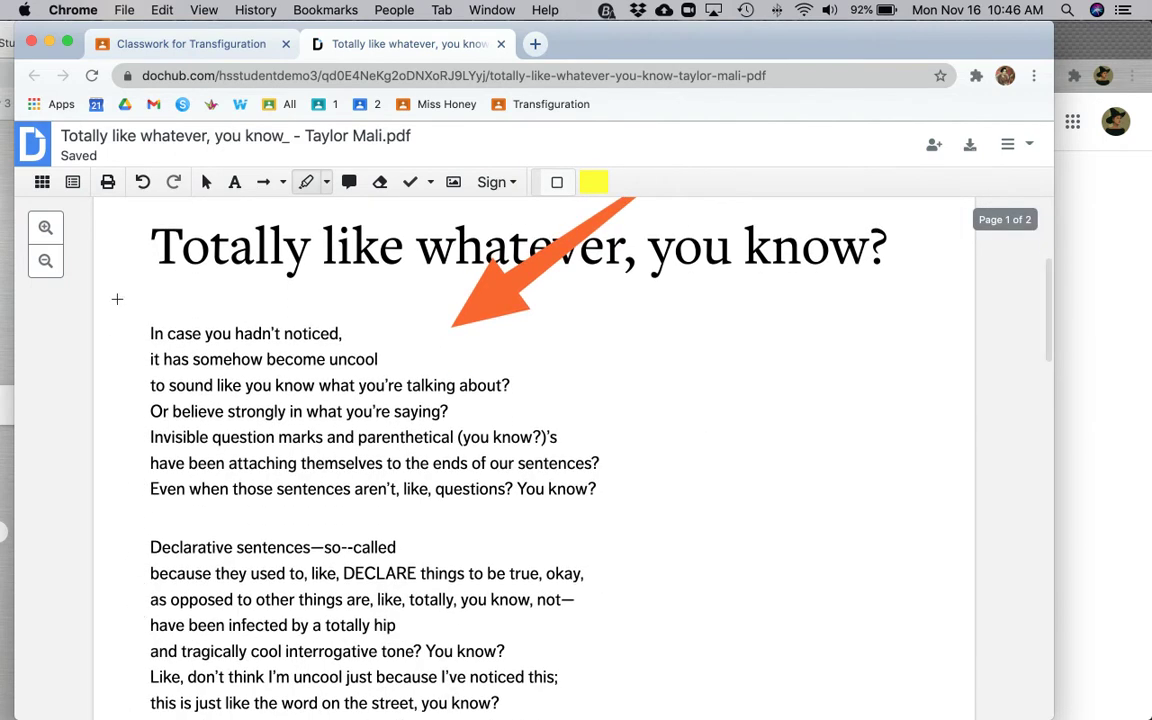
{"action": "left_click_drag", "start_coordinate": [148, 316], "coordinate": [616, 517]}
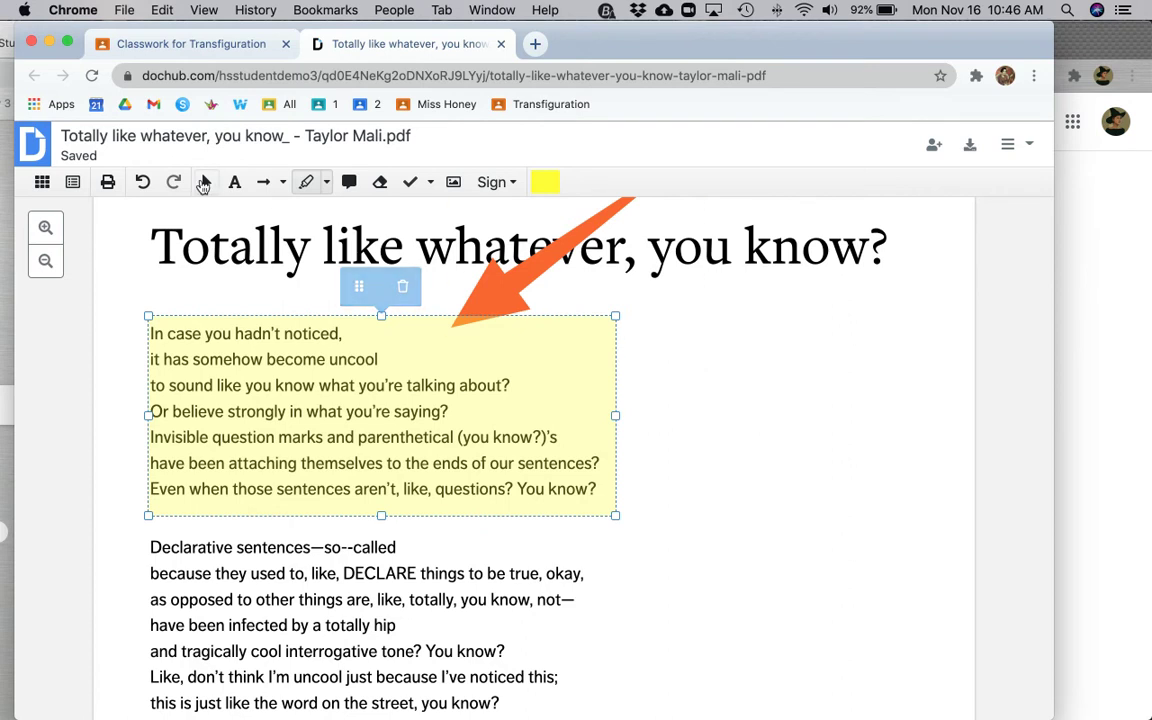
{"action": "left_click", "coordinate": [203, 183]}
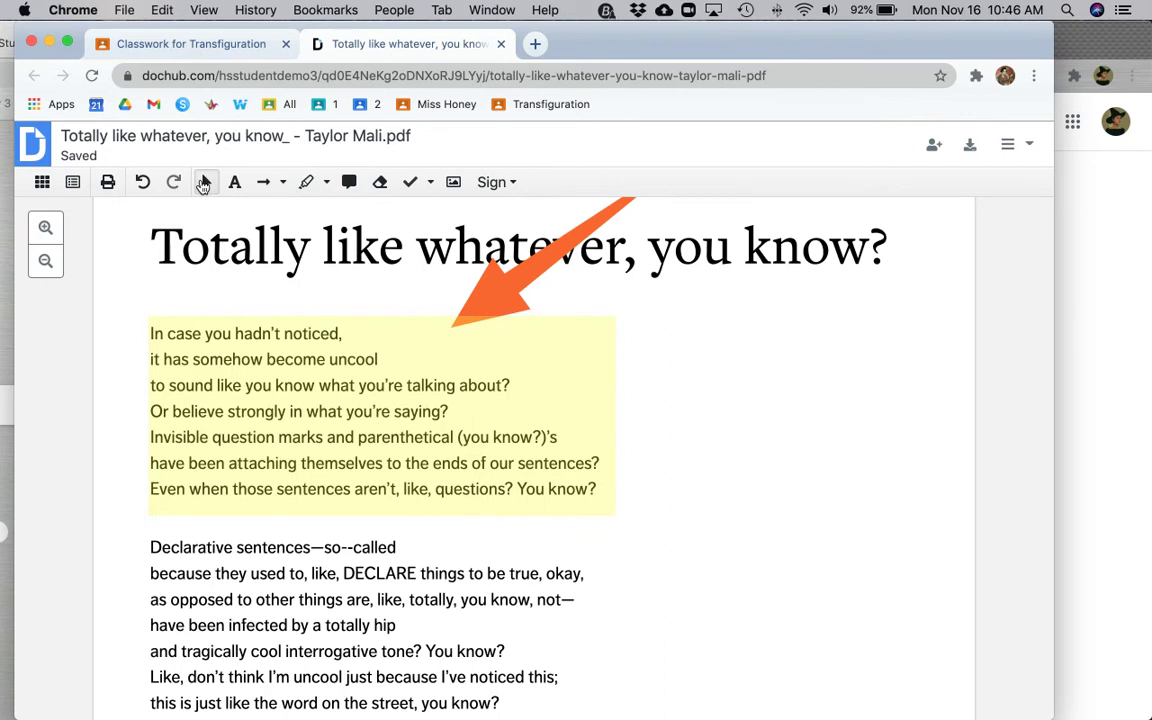
{"action": "scroll", "coordinate": [360, 272], "scroll_direction": "up", "scroll_amount": 4}
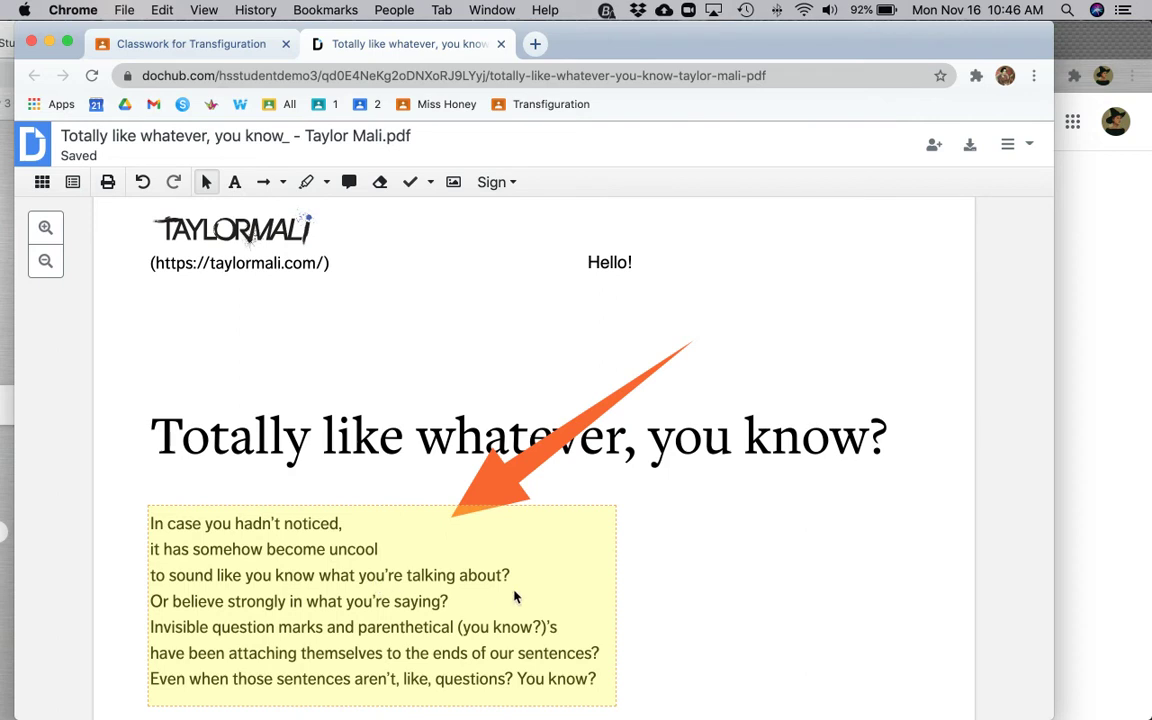
{"action": "left_click", "coordinate": [970, 146]}
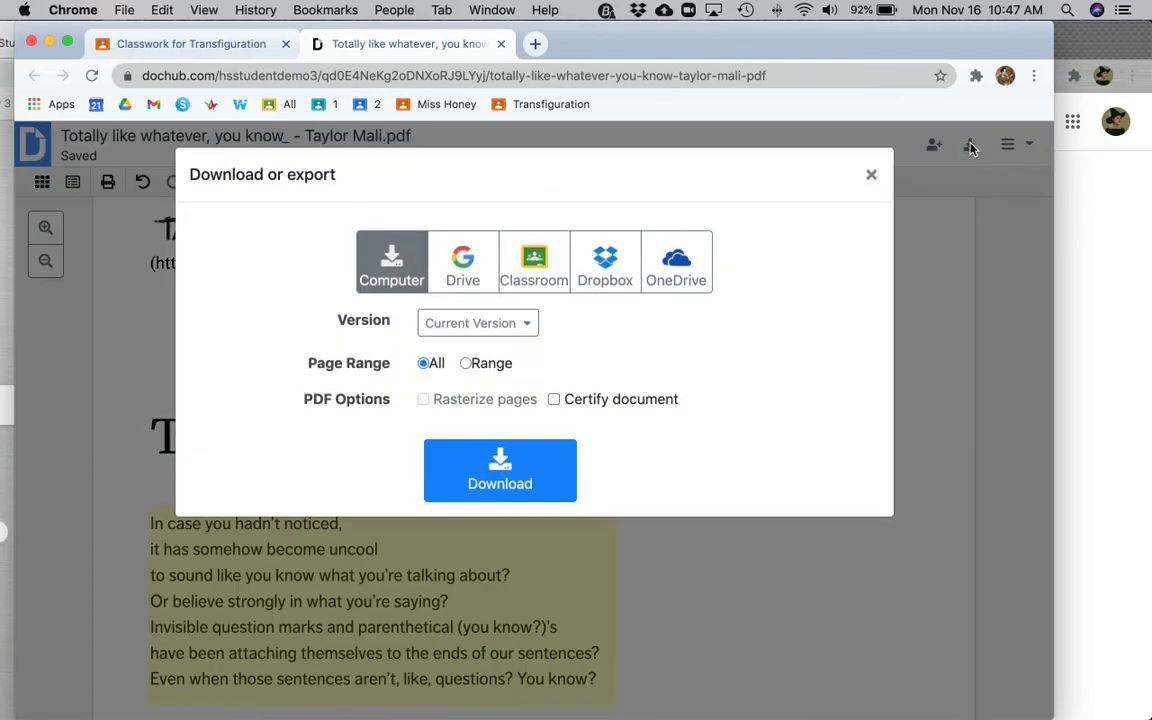
- Export the current annotated version to Google Classroom through a share link
{"action": "left_click", "coordinate": [500, 331]}
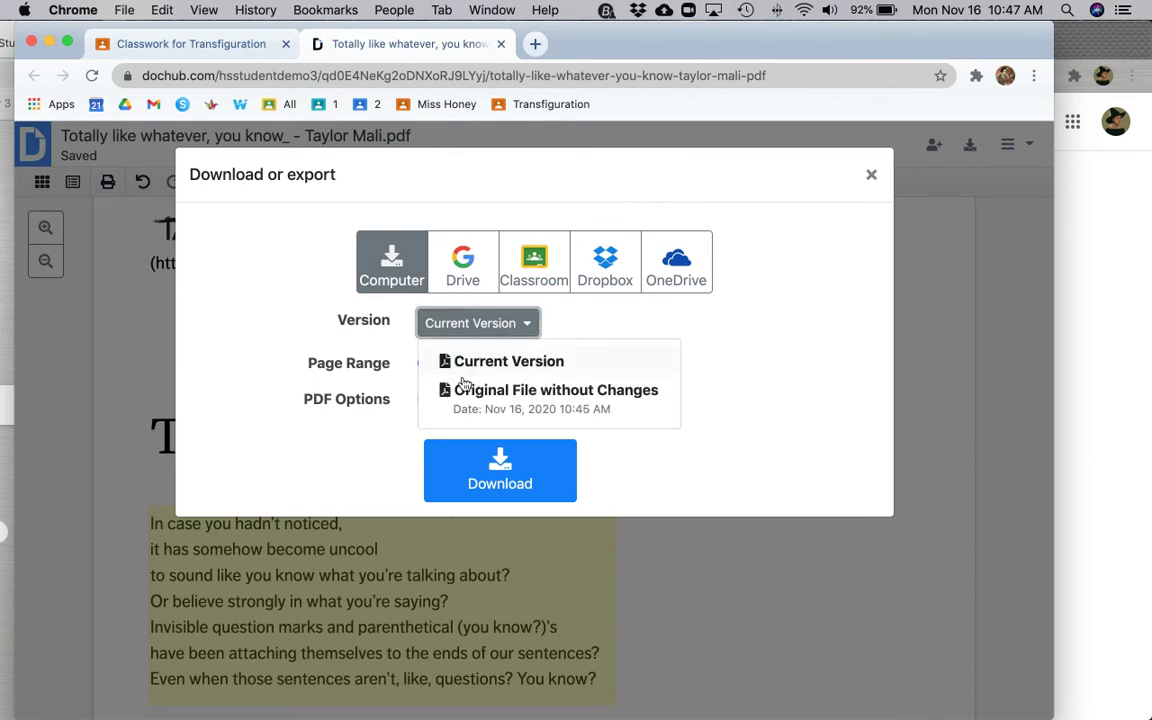
{"action": "left_click", "coordinate": [464, 363]}
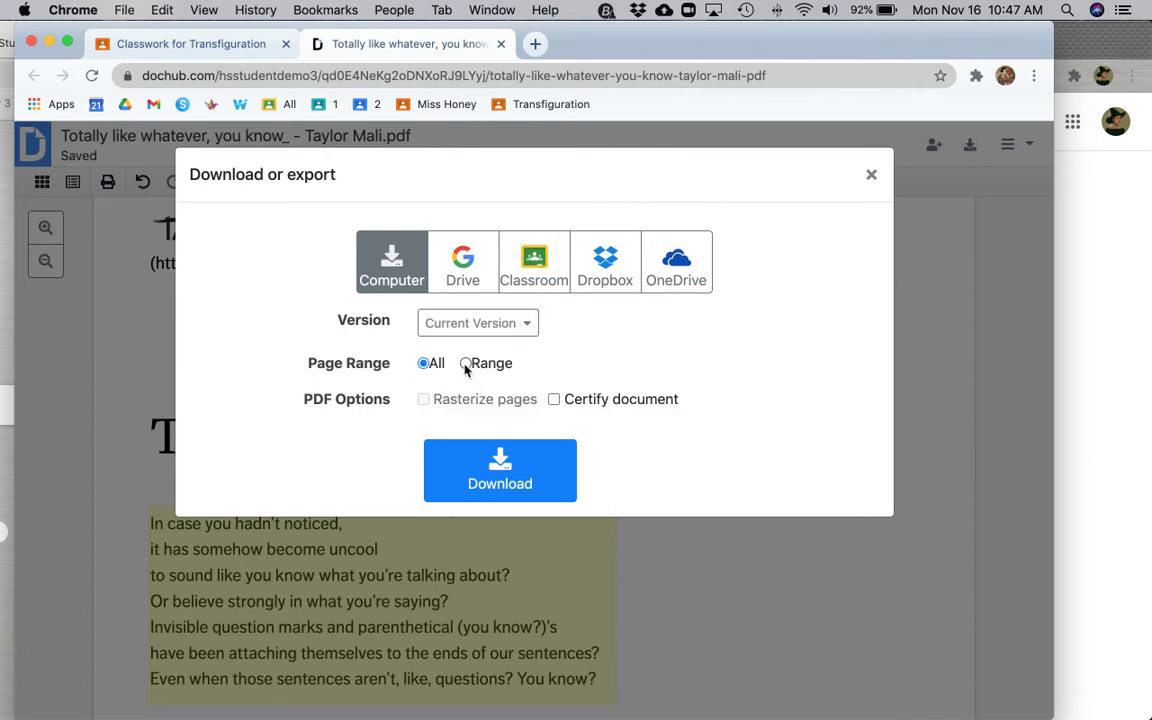
{"action": "left_click", "coordinate": [522, 256]}
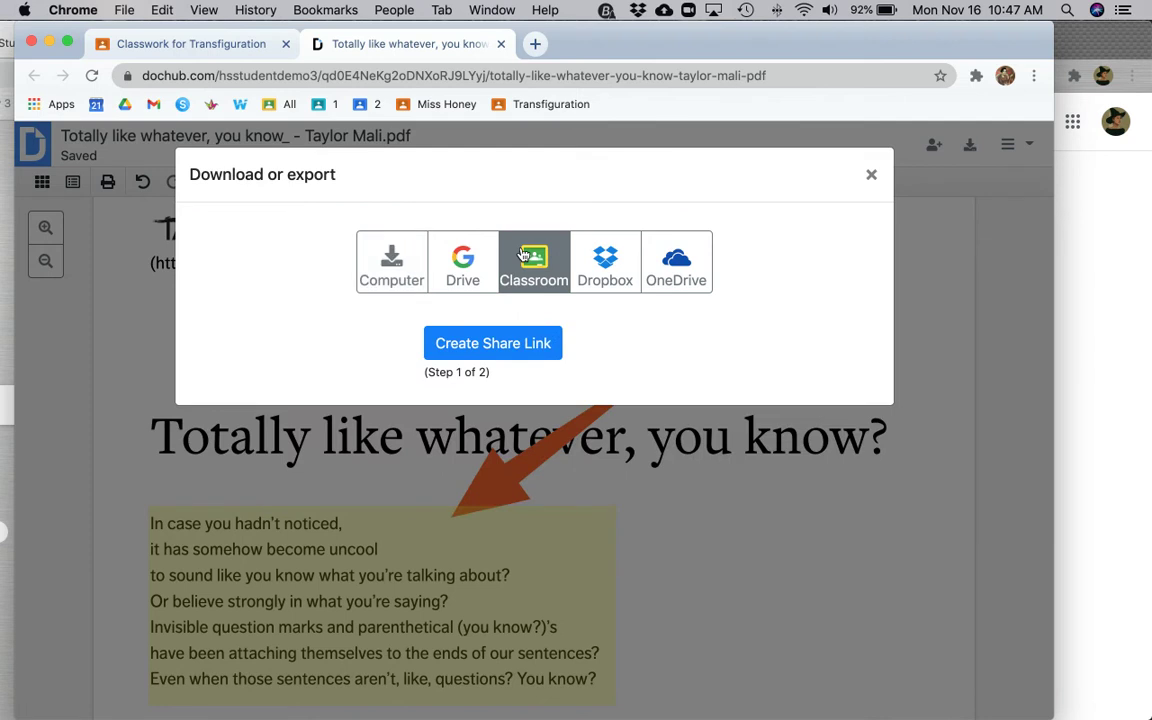
{"action": "left_click", "coordinate": [474, 353]}
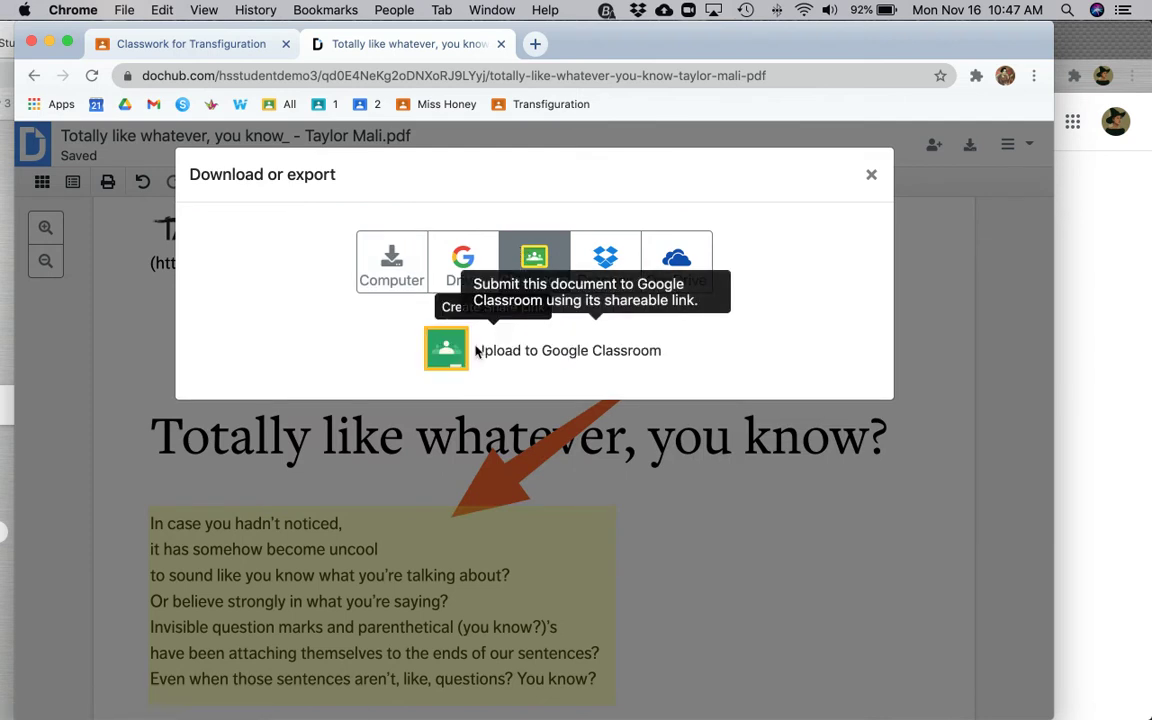
{"action": "left_click", "coordinate": [445, 349]}
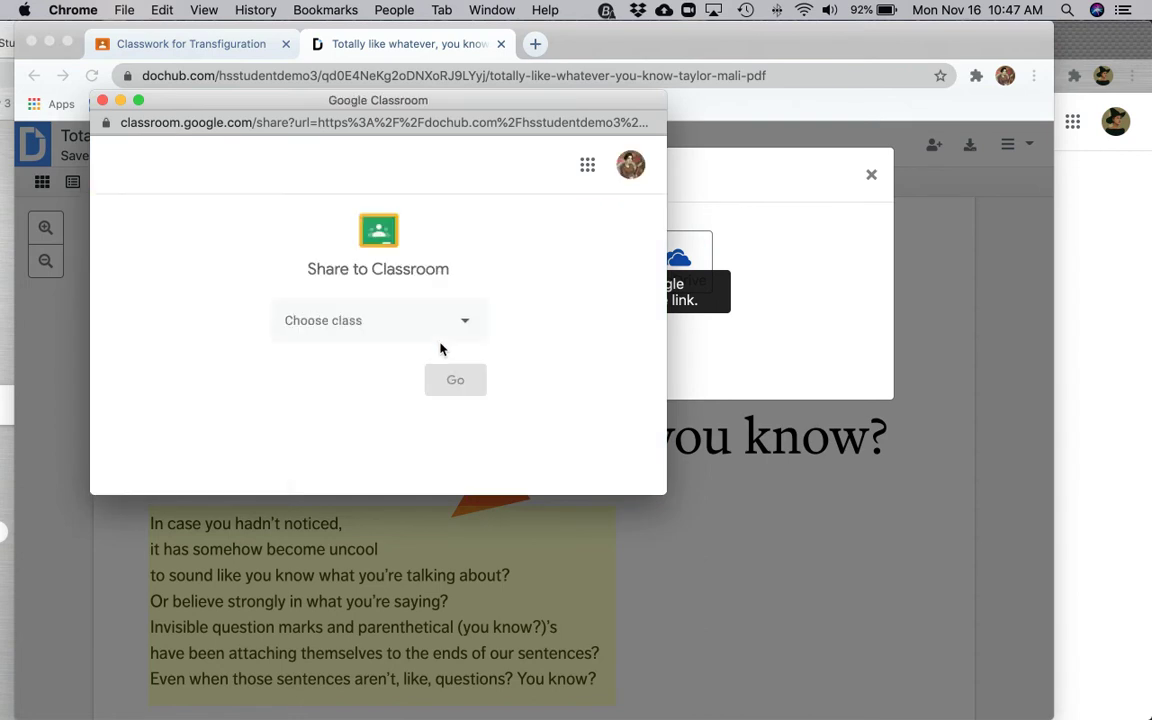
- Attach the DocHub link to the Transfiguration class's Introduction to Poetry assignment
{"action": "left_click", "coordinate": [395, 318]}
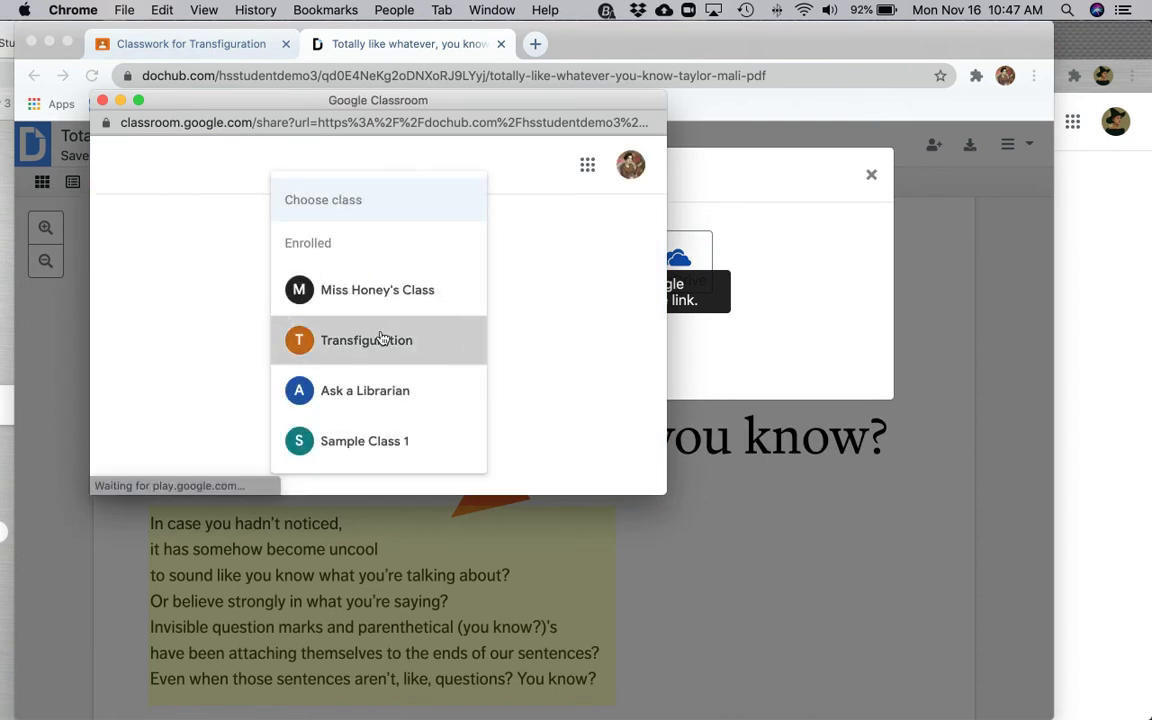
{"action": "left_click", "coordinate": [382, 338]}
{"action": "left_click", "coordinate": [365, 396]}
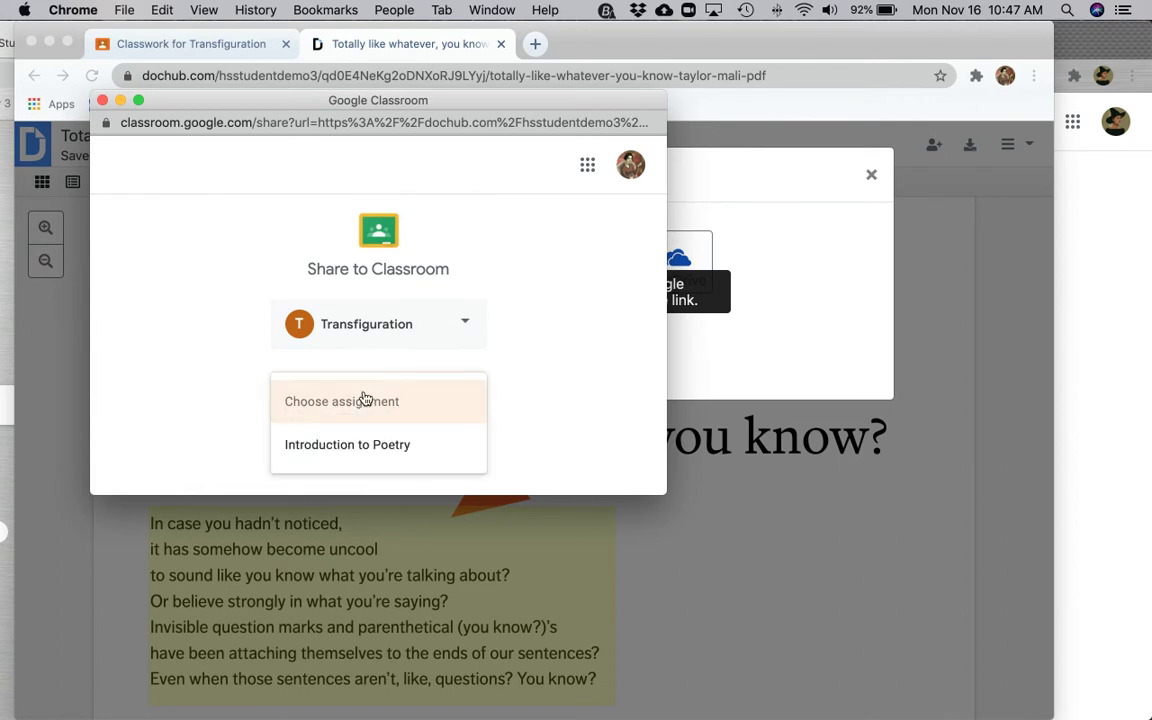
{"action": "left_click", "coordinate": [352, 446]}
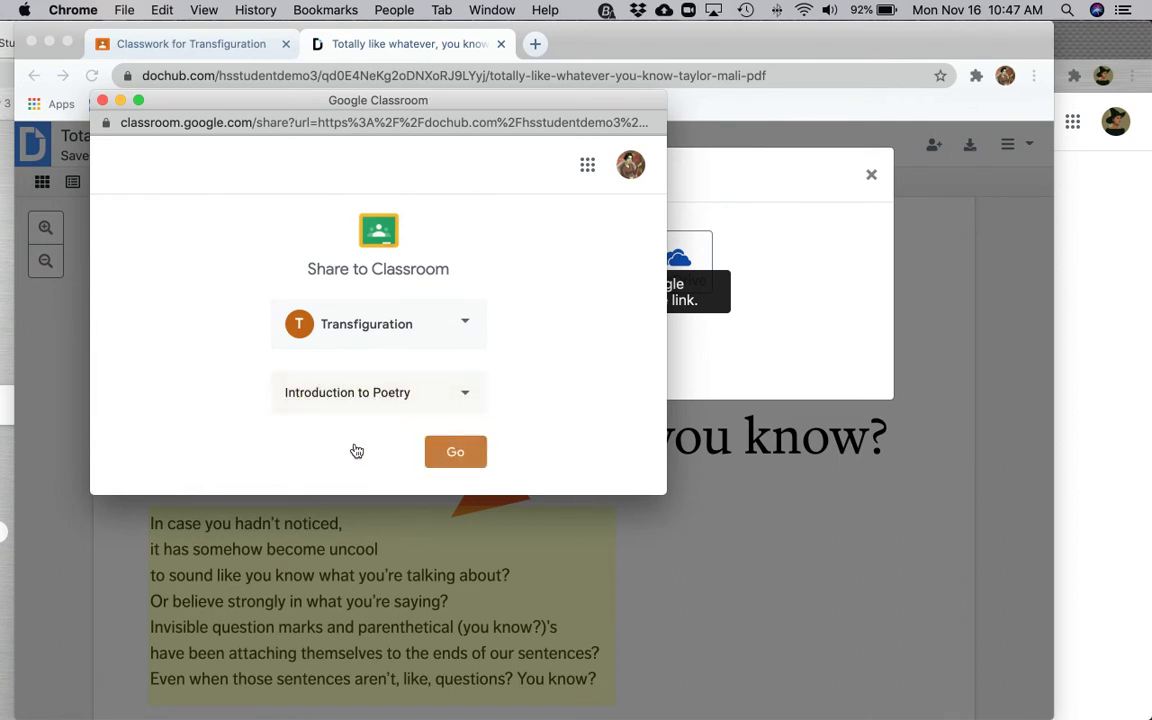
{"action": "left_click", "coordinate": [455, 453]}
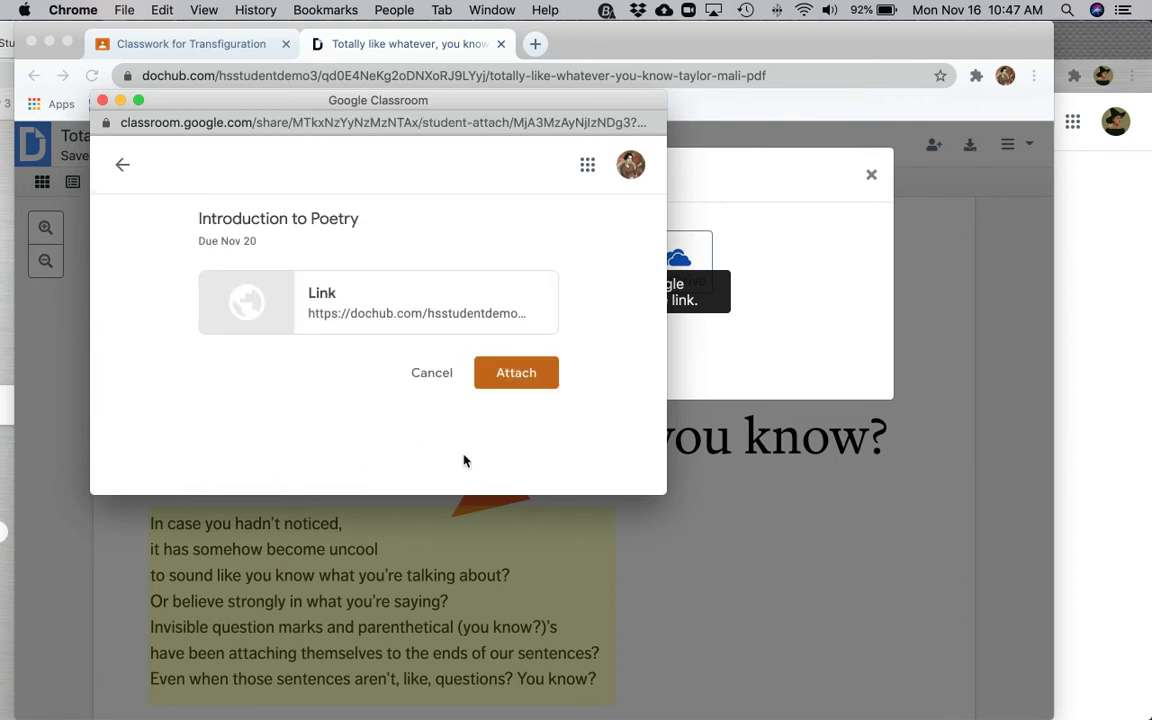
{"action": "left_click", "coordinate": [519, 374]}
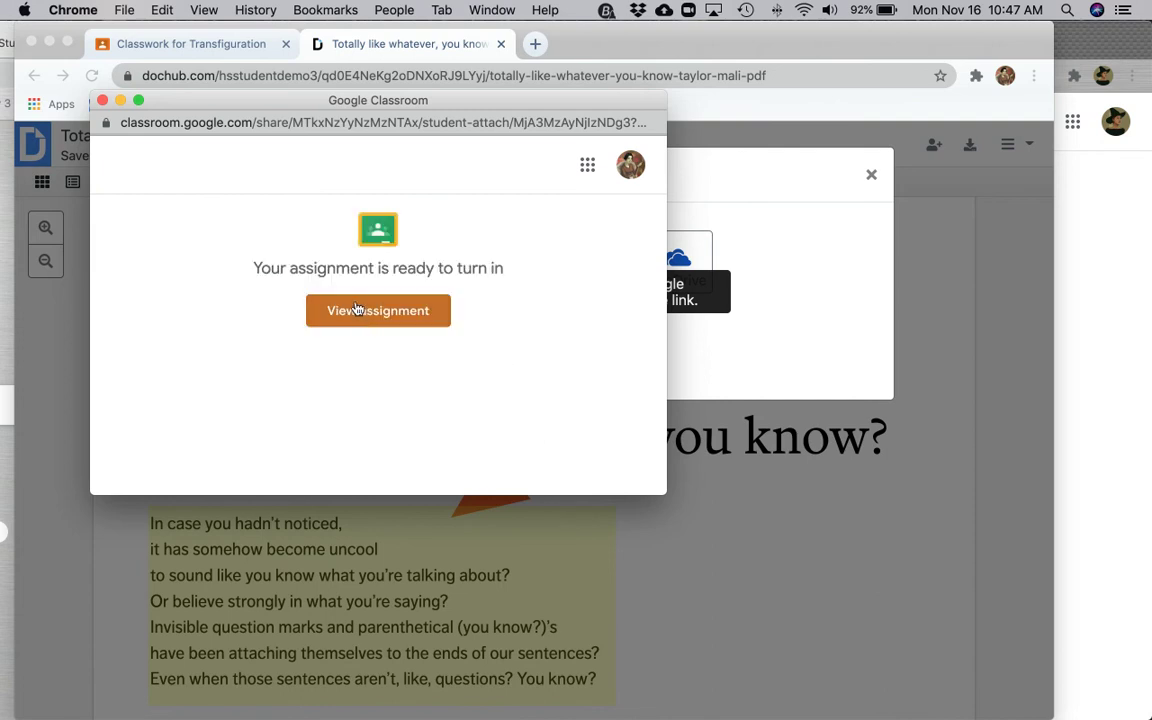
- Turn in the Introduction to Poetry assignment with the attached link
{"action": "left_click", "coordinate": [414, 311]}
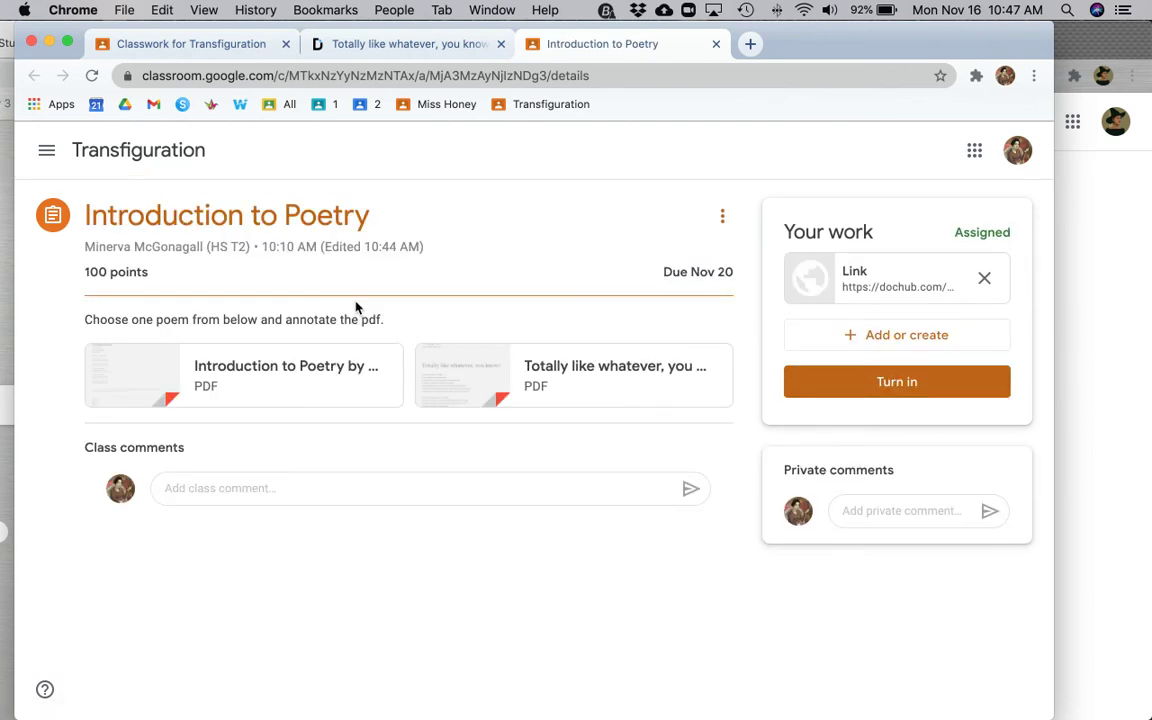
{"action": "left_click", "coordinate": [899, 381]}
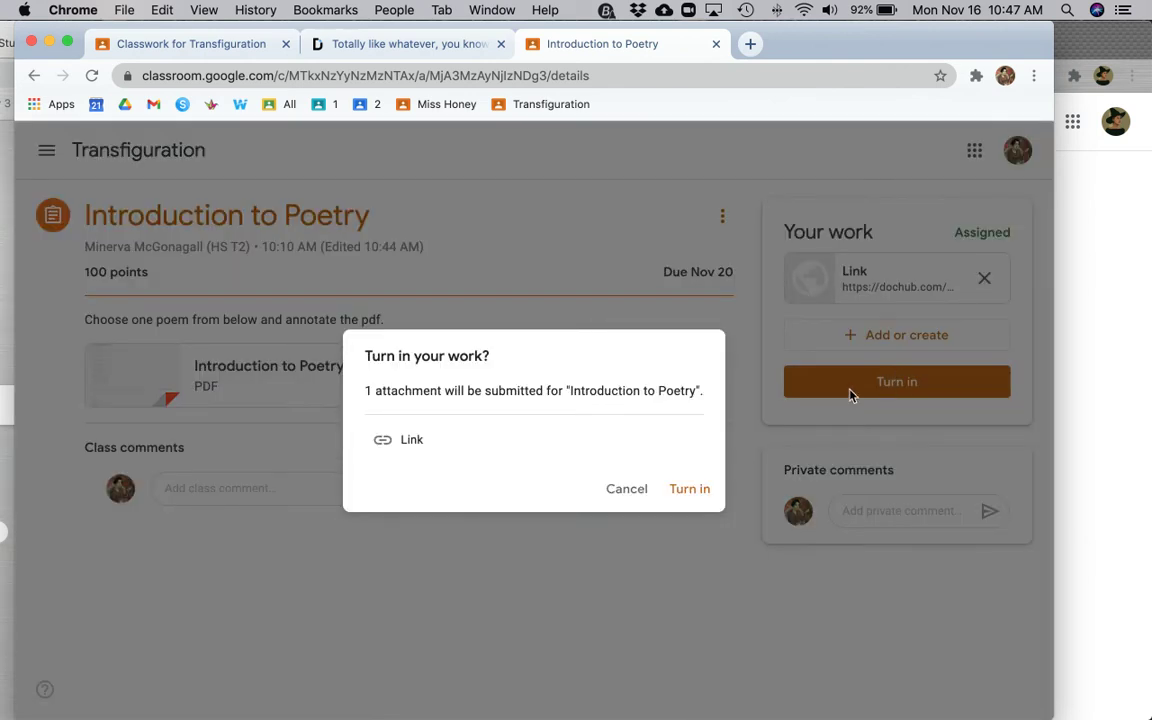
{"action": "left_click", "coordinate": [686, 488]}
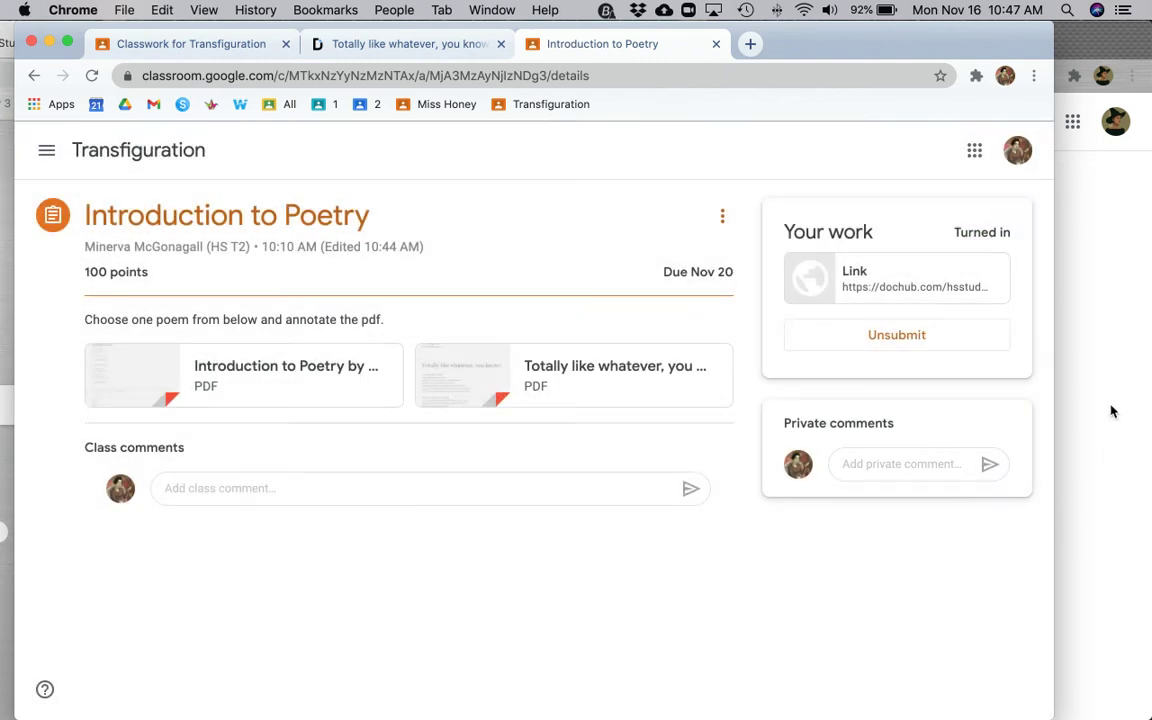
{"action": "left_click", "coordinate": [1110, 411]}
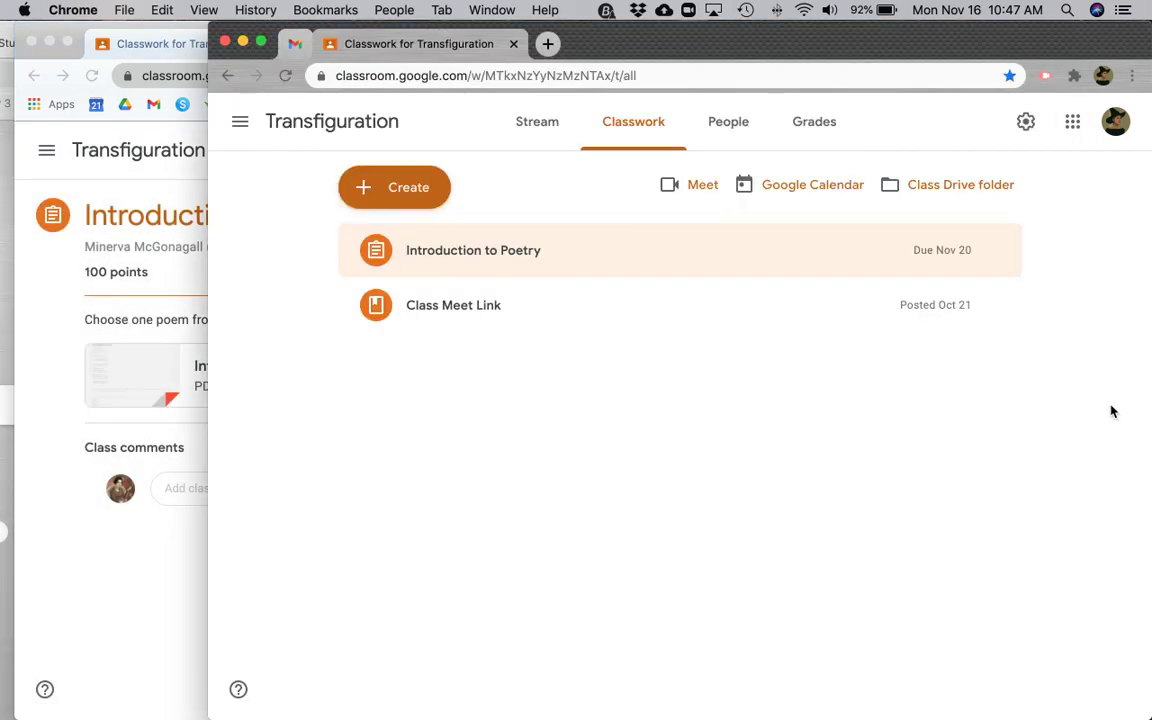
- Refresh Introduction to Poetry's student work to show 3 turned in and open the newest submission's PDF
{"action": "left_click", "coordinate": [508, 251]}
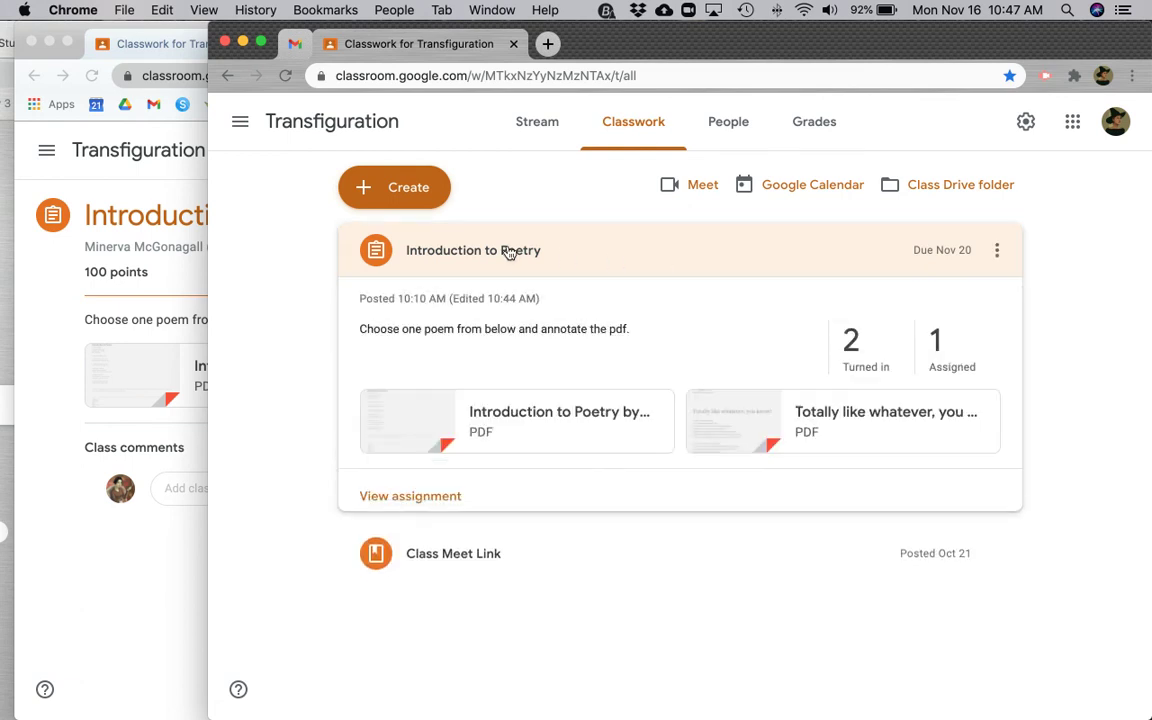
{"action": "left_click", "coordinate": [405, 496]}
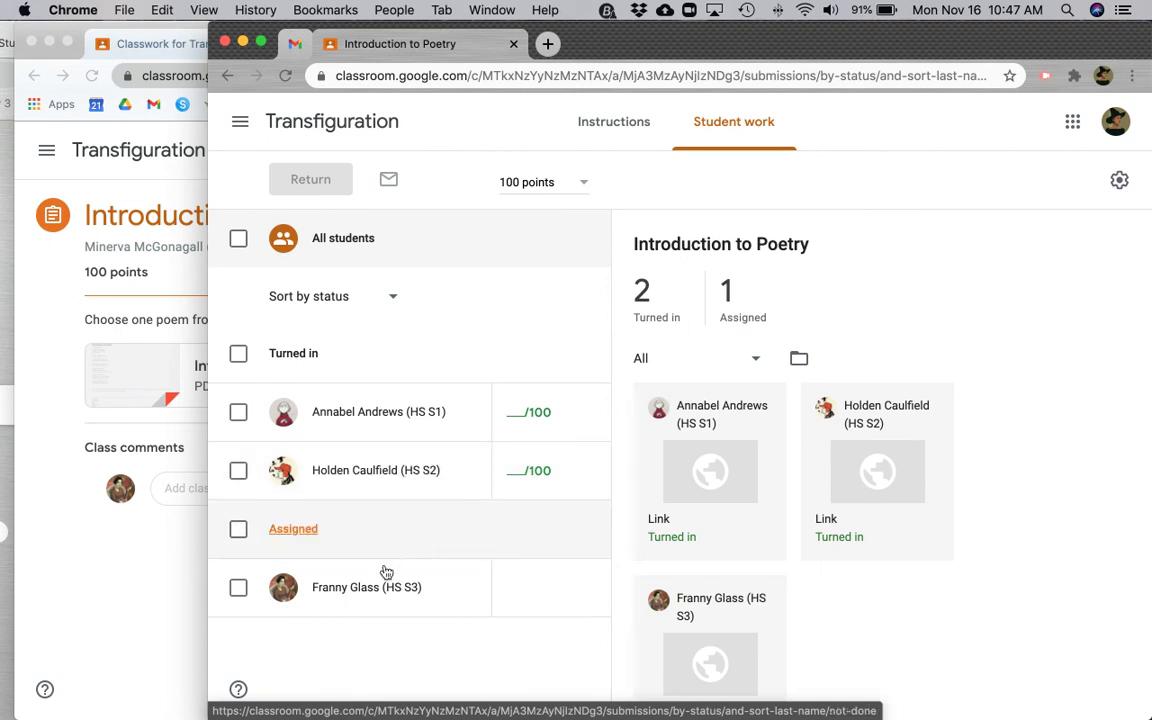
{"action": "left_click", "coordinate": [286, 77]}
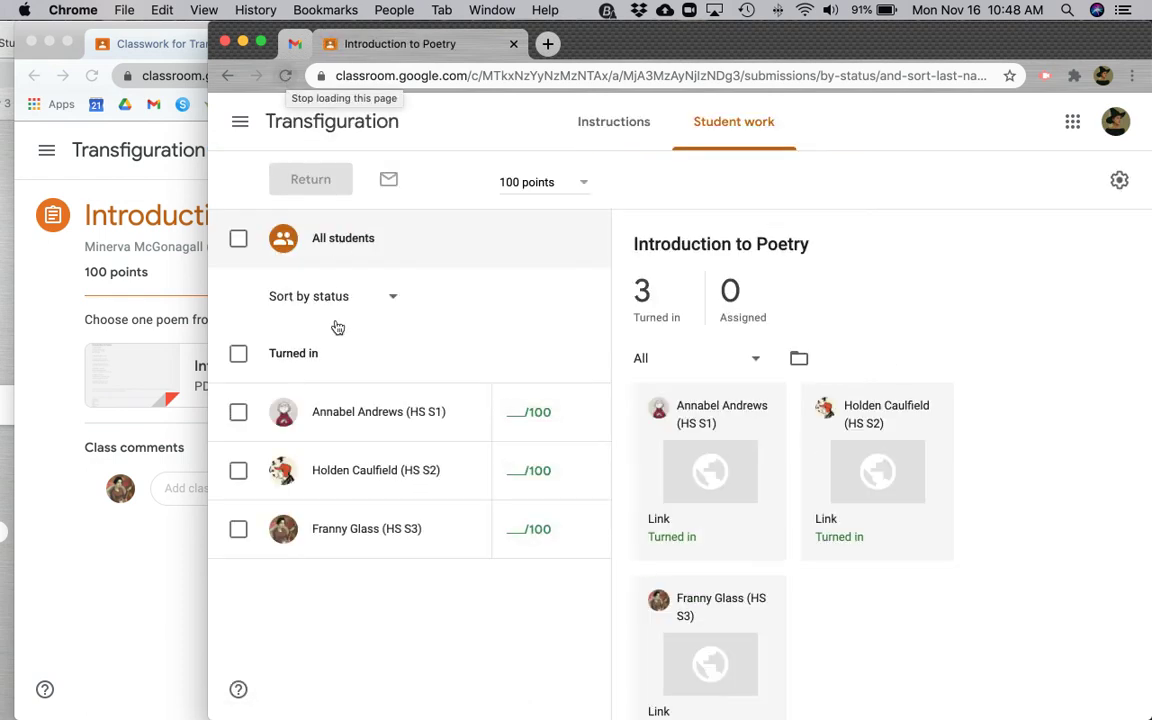
{"action": "left_click", "coordinate": [336, 550]}
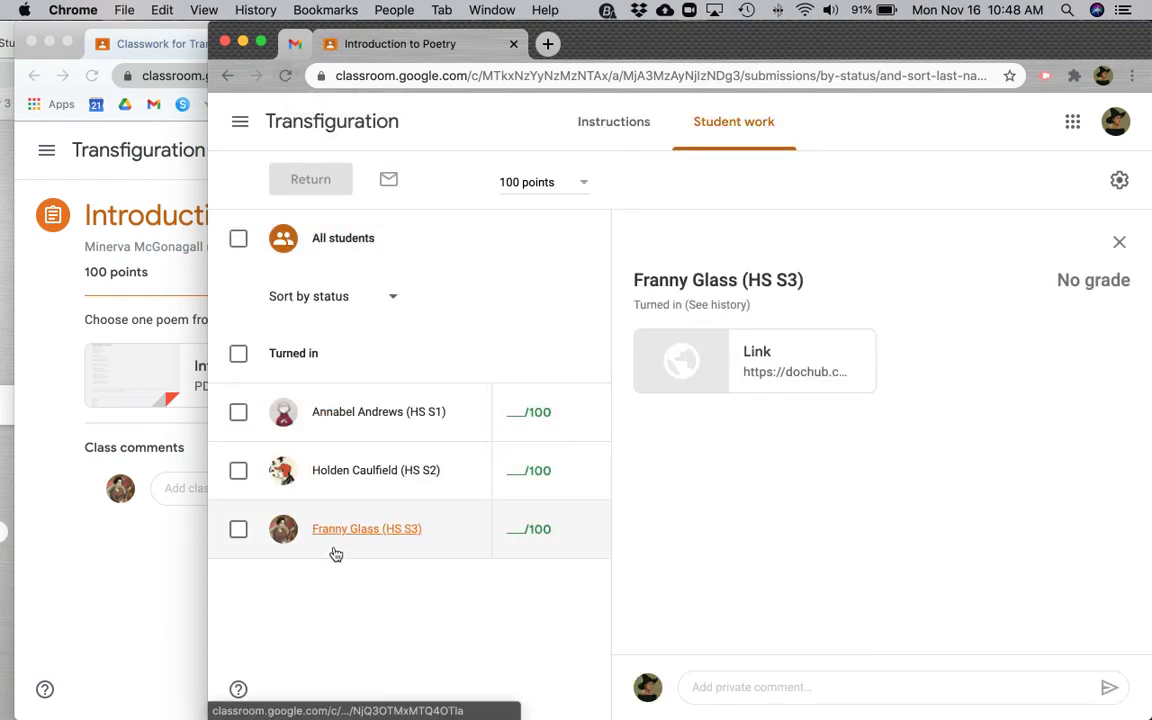
{"action": "left_click", "coordinate": [777, 374]}
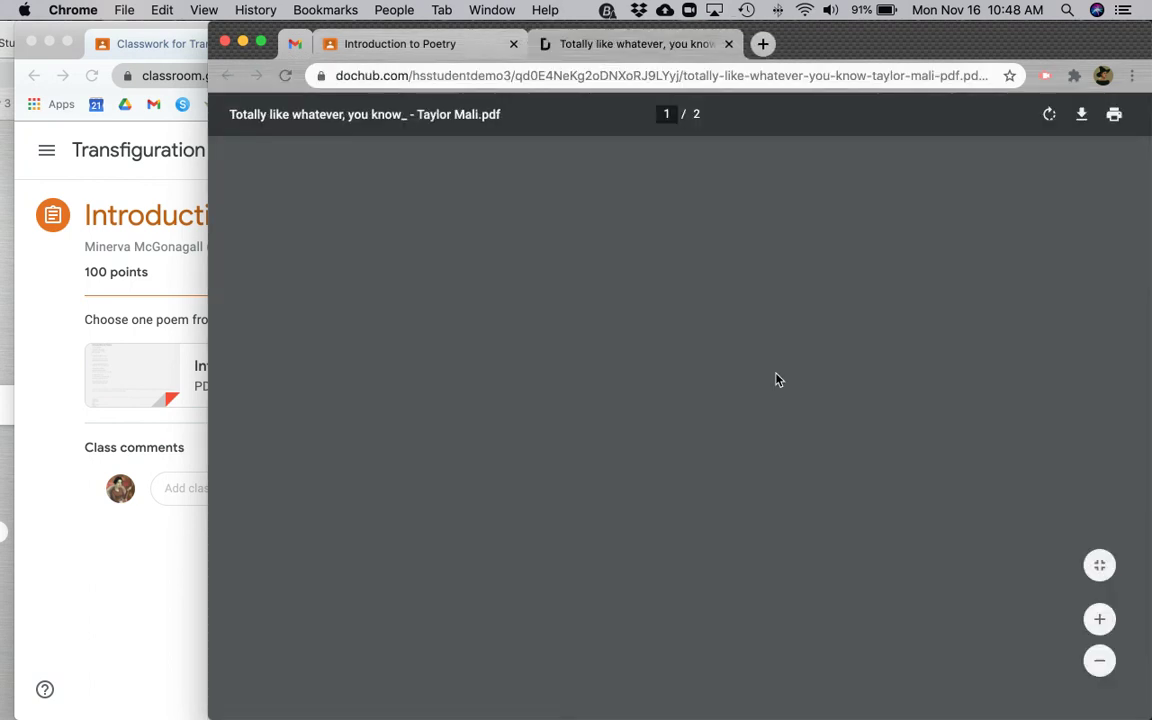